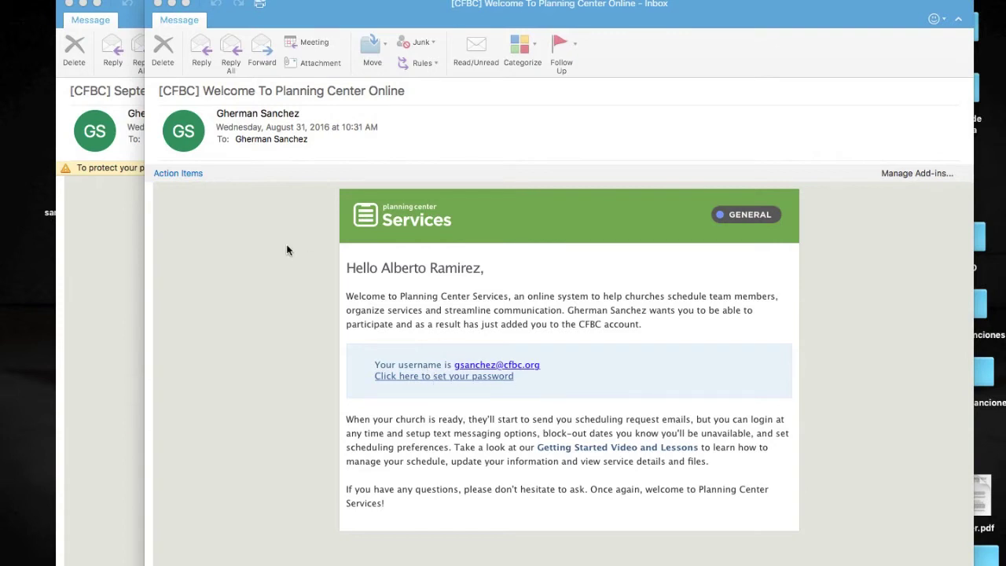
Bring up the September 4, 2016 request e-mail, review the Choir Specials schedule, and accept the invitation
{"action": "left_click", "coordinate": [130, 248]}
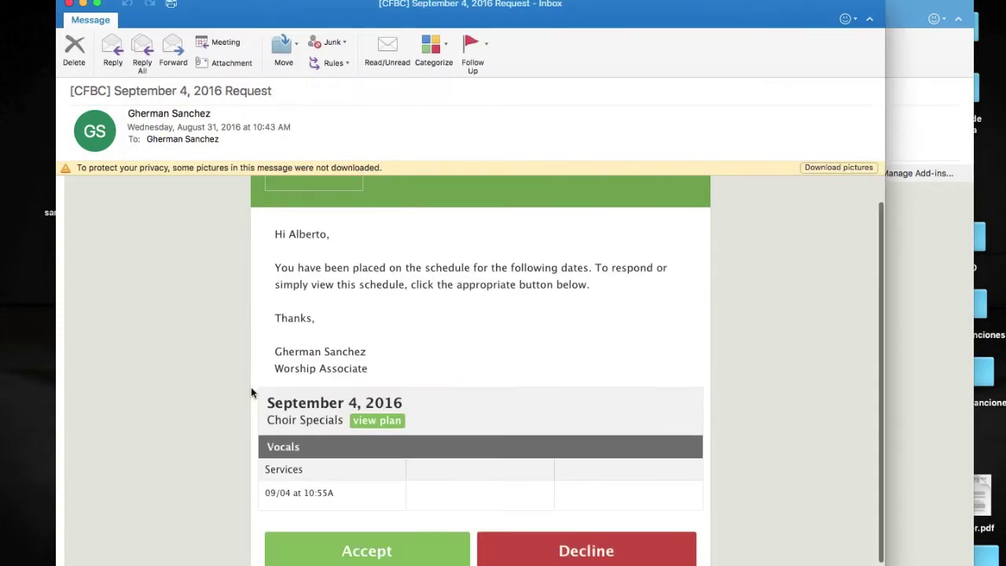
{"action": "scroll", "coordinate": [251, 387], "scroll_direction": "down", "scroll_amount": 2}
{"action": "scroll", "coordinate": [250, 387], "scroll_direction": "up", "scroll_amount": 3}
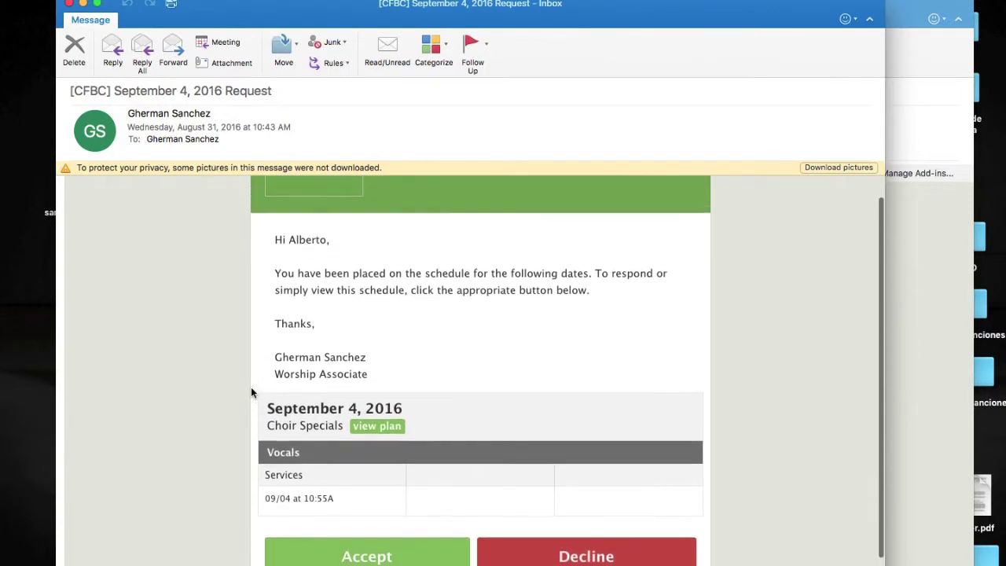
{"action": "scroll", "coordinate": [251, 387], "scroll_direction": "down", "scroll_amount": 3}
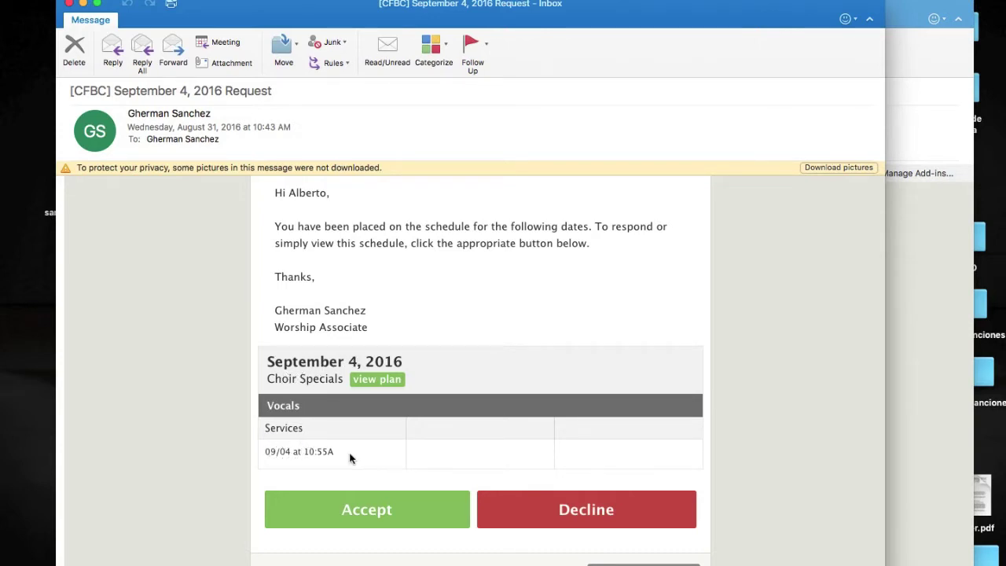
{"action": "left_click", "coordinate": [391, 509]}
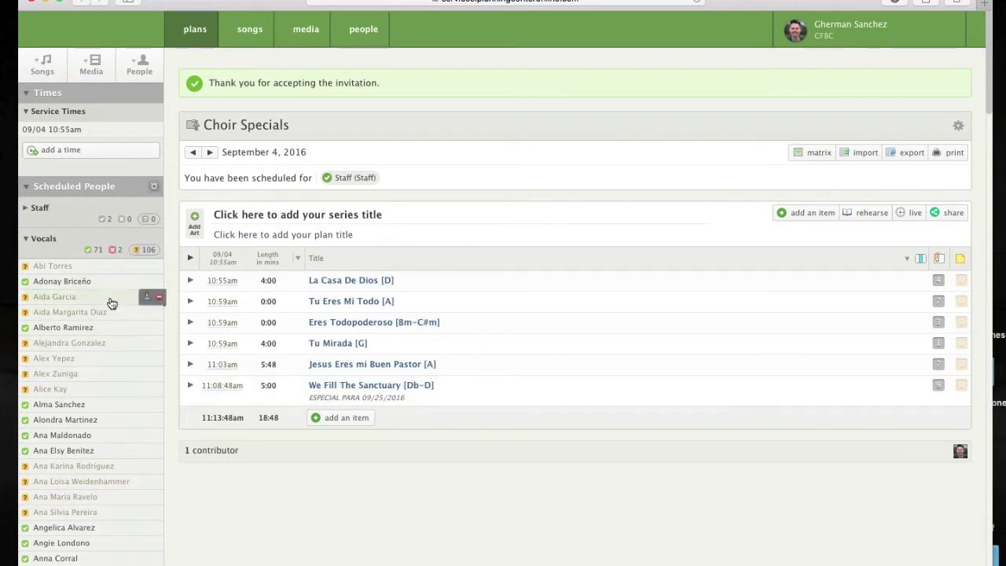
Examine the Vocals list under Scheduled People for each singer's accepted, pending or declined status
{"action": "scroll", "coordinate": [118, 407], "scroll_direction": "down", "scroll_amount": 10}
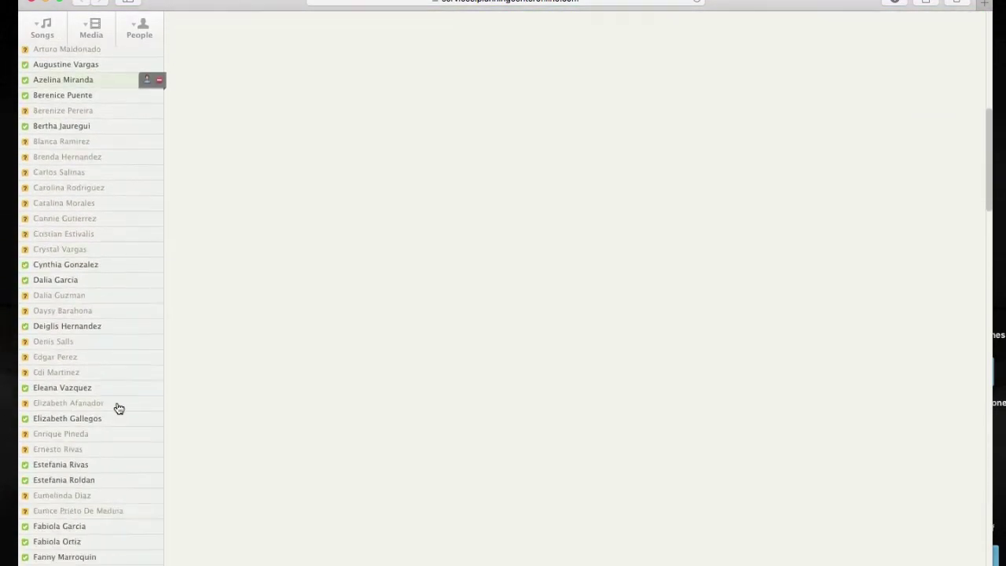
{"action": "scroll", "coordinate": [118, 408], "scroll_direction": "down", "scroll_amount": 10}
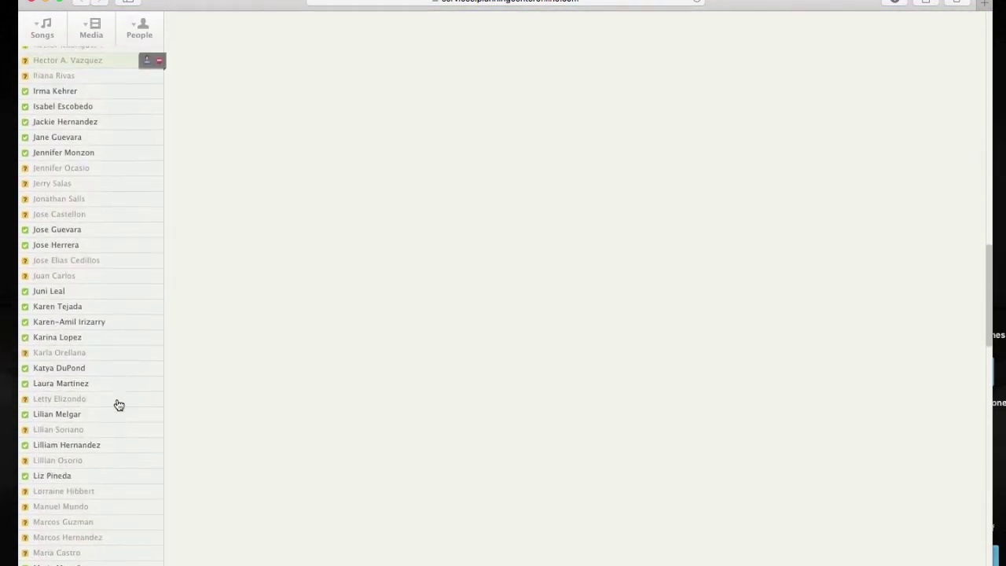
{"action": "scroll", "coordinate": [118, 405], "scroll_direction": "down", "scroll_amount": 15}
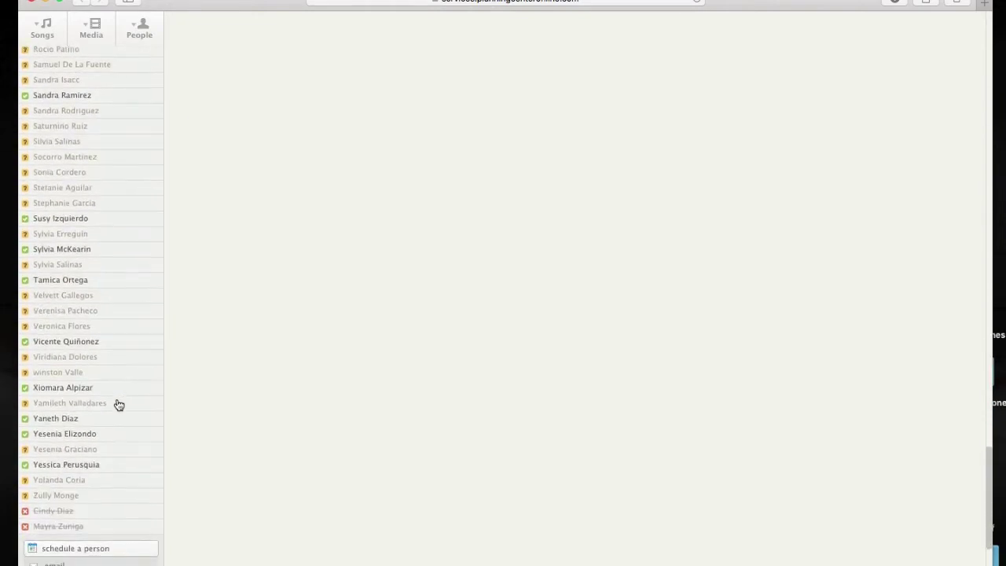
{"action": "scroll", "coordinate": [118, 405], "scroll_direction": "up", "scroll_amount": 20}
{"action": "scroll", "coordinate": [118, 405], "scroll_direction": "up", "scroll_amount": 3}
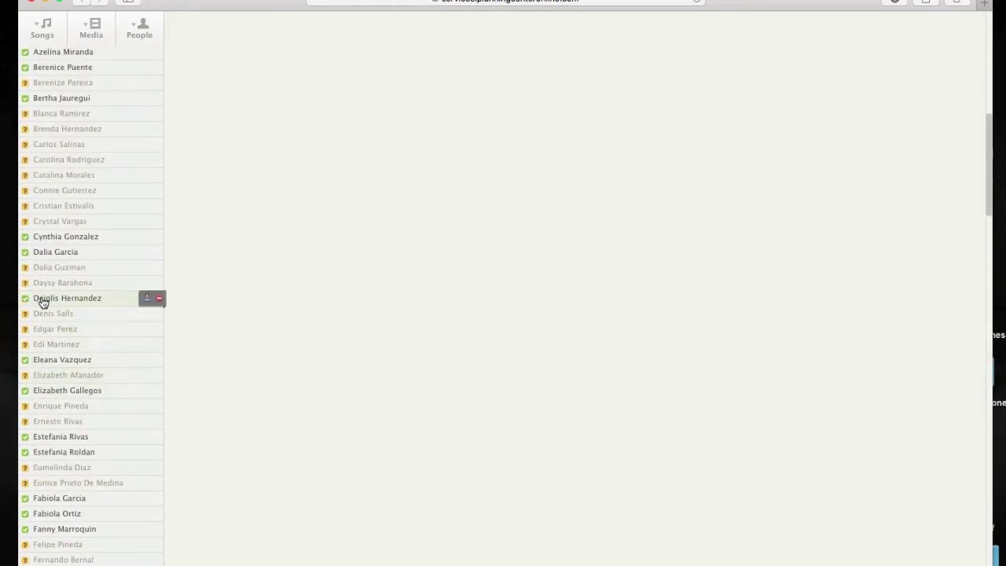
{"action": "scroll", "coordinate": [74, 303], "scroll_direction": "up", "scroll_amount": 3}
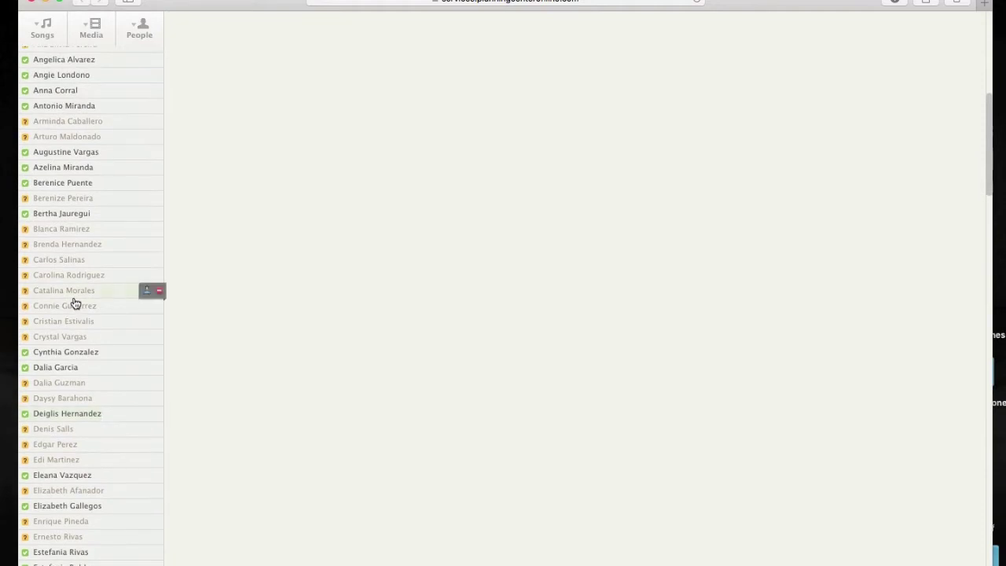
{"action": "scroll", "coordinate": [71, 235], "scroll_direction": "up", "scroll_amount": 10}
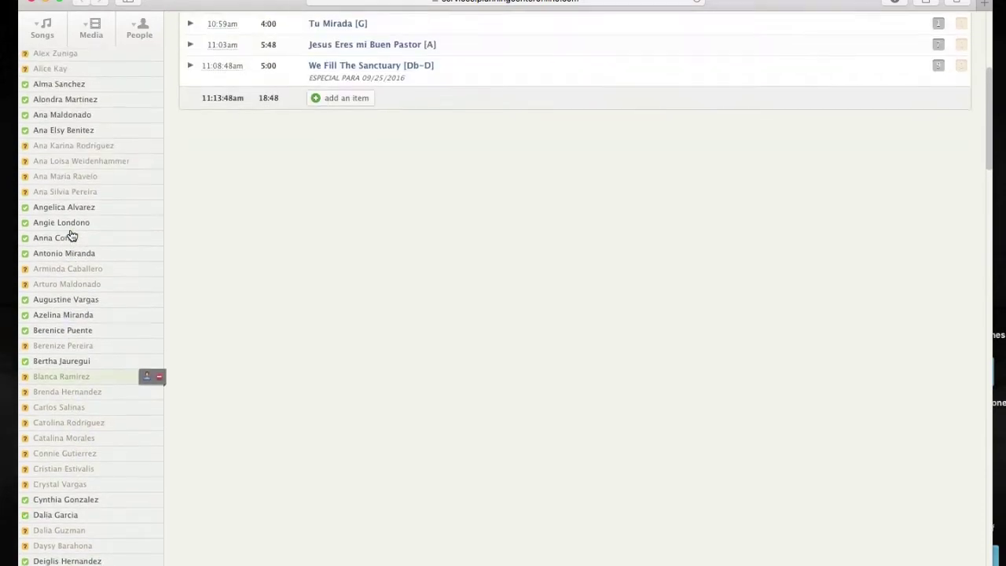
{"action": "scroll", "coordinate": [70, 234], "scroll_direction": "up", "scroll_amount": 2}
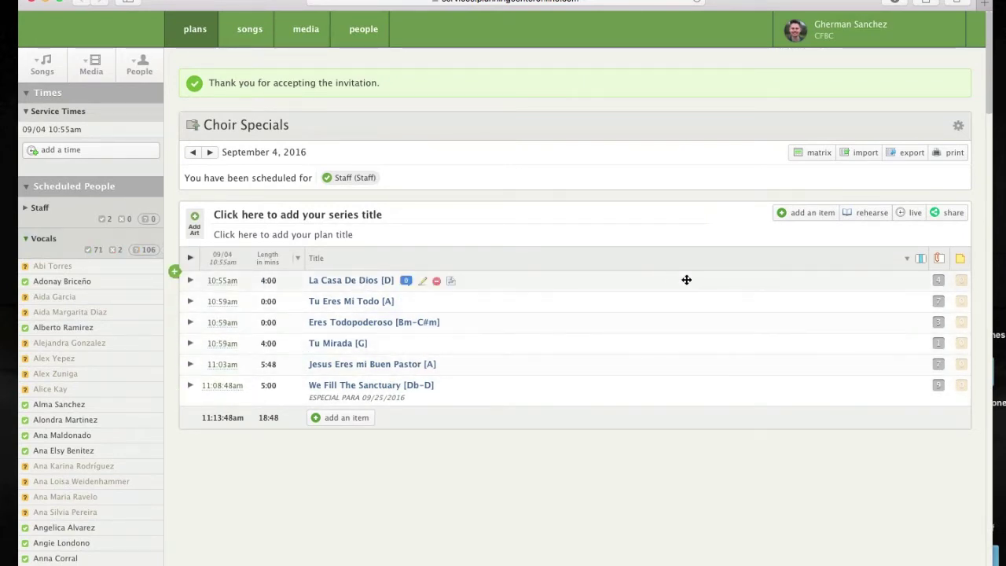
View La Casa de Dios – Lyrics.pdf from the song's attachments, read through the lyrics, and close the document
{"action": "left_click", "coordinate": [937, 280]}
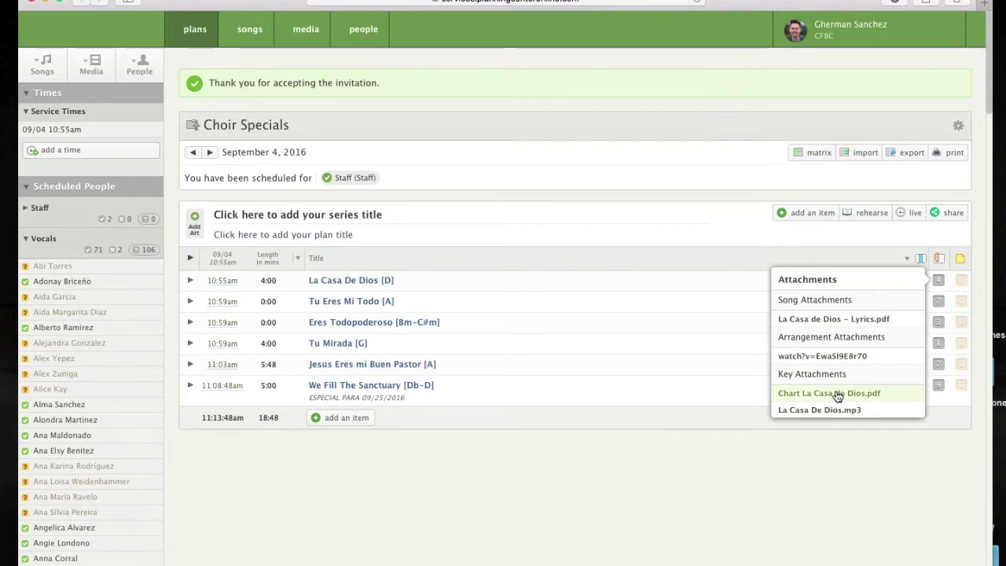
{"action": "mouse_move", "coordinate": [858, 413]}
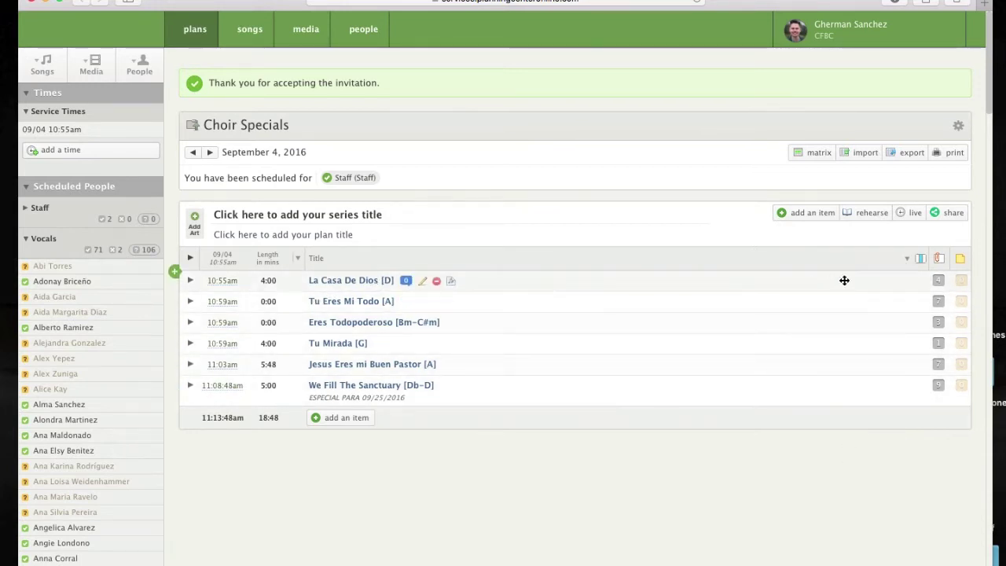
{"action": "mouse_move", "coordinate": [938, 281]}
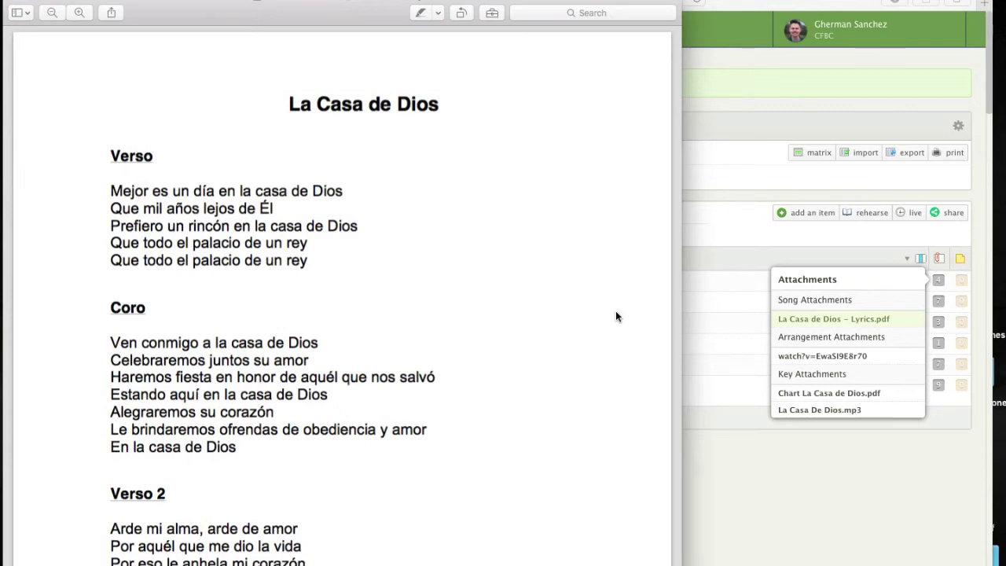
{"action": "scroll", "coordinate": [346, 346], "scroll_direction": "down", "scroll_amount": 3}
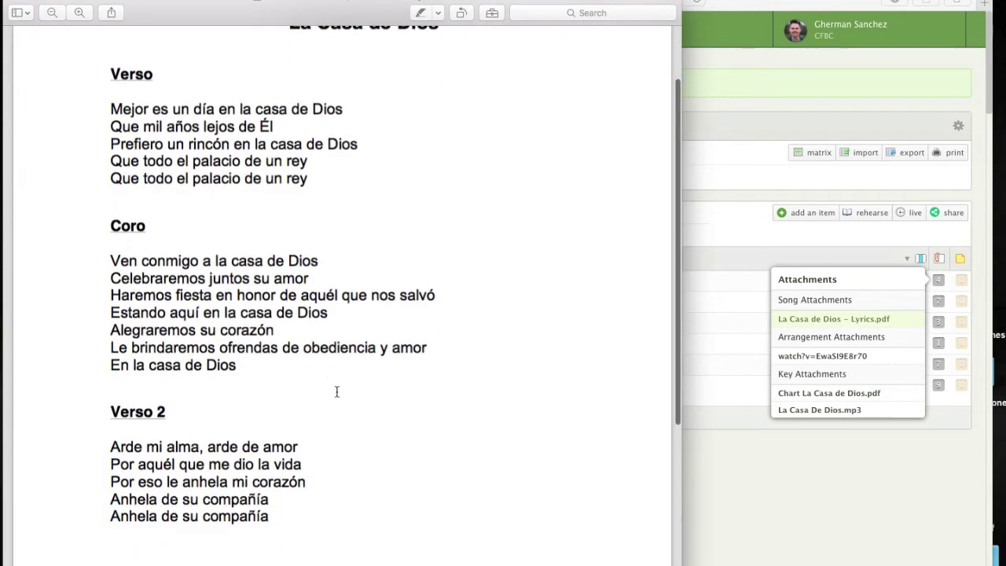
{"action": "scroll", "coordinate": [336, 391], "scroll_direction": "down", "scroll_amount": 5}
{"action": "left_click", "coordinate": [11, 3]}
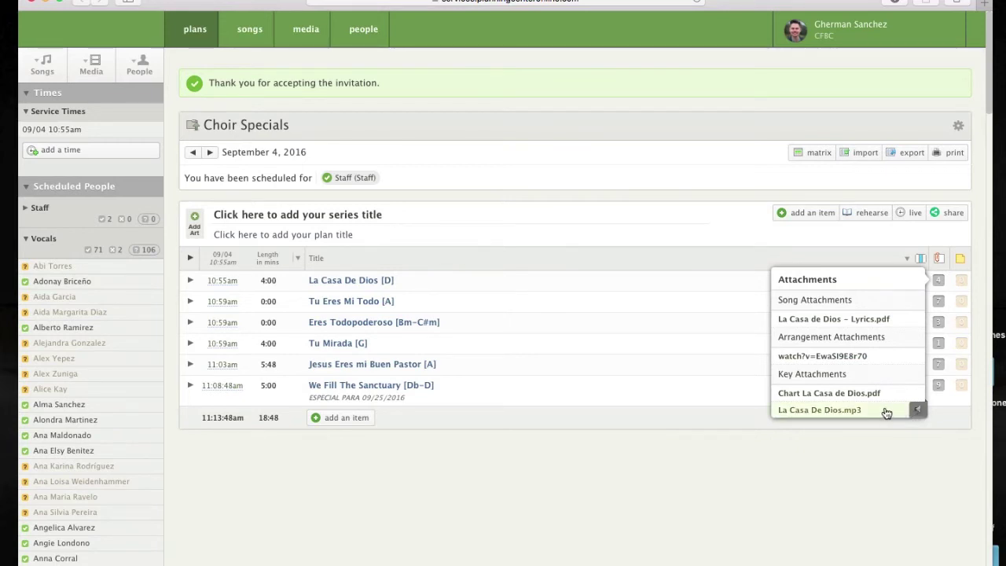
Play La Casa De Dios.mp3 from the song's attachments with the system volume lowered, skip to about 0:50, and pause it
{"action": "mouse_move", "coordinate": [904, 357]}
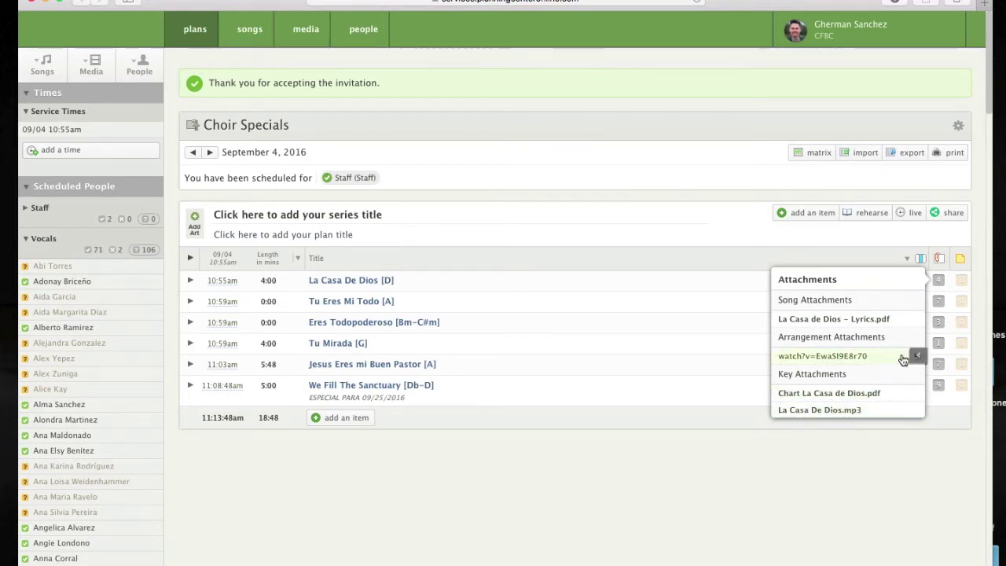
{"action": "left_click", "coordinate": [915, 410]}
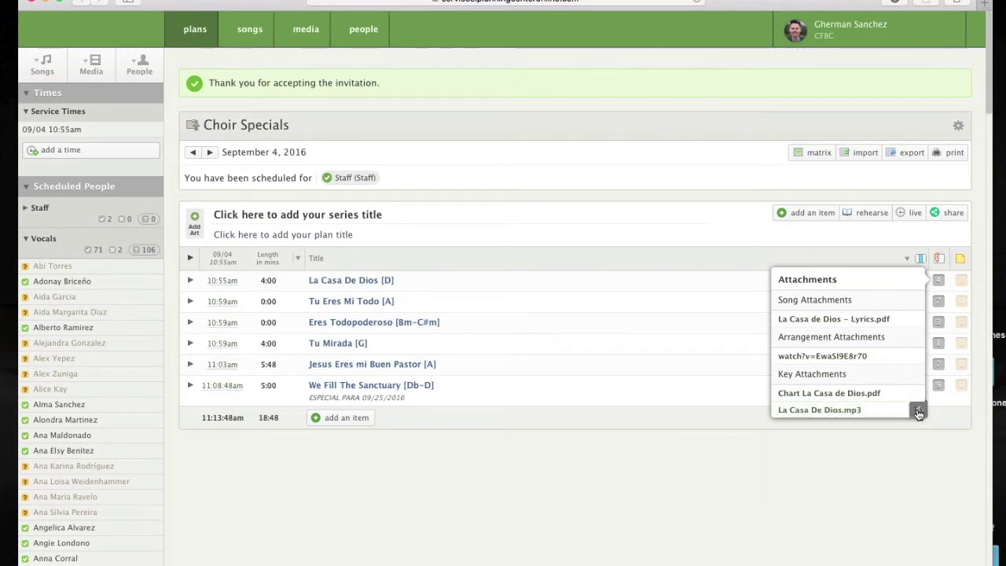
{"action": "left_click", "coordinate": [920, 412]}
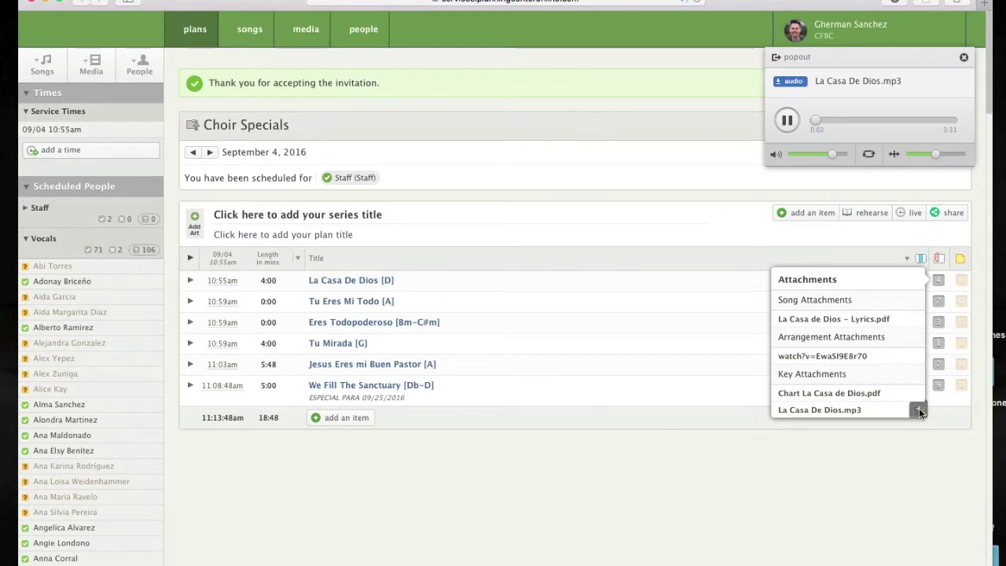
{"action": "key", "text": "XF86AudioLowerVolume"}
{"action": "key", "text": "XF86AudioLowerVolume"}
{"action": "key", "text": "XF86AudioLowerVolume"}
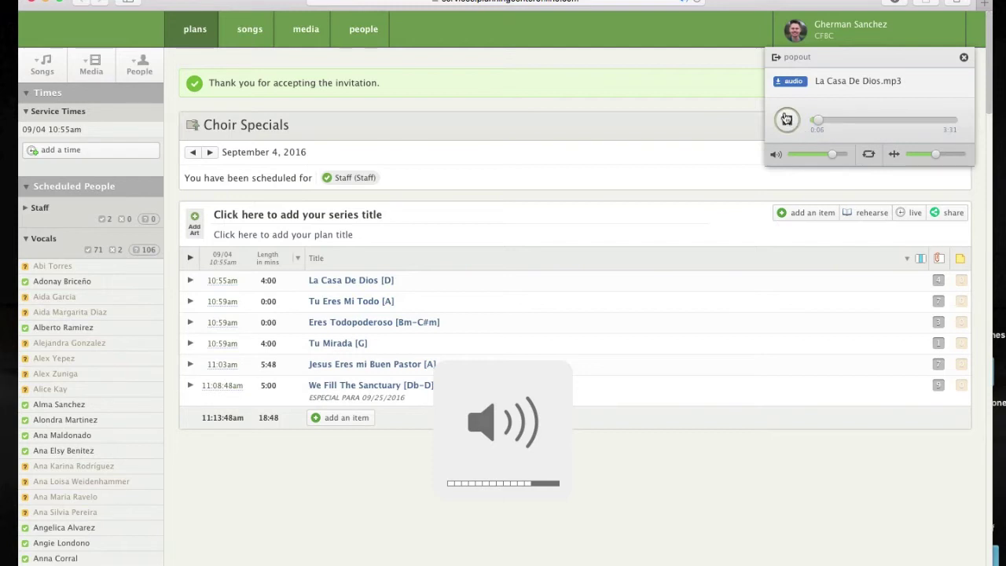
{"action": "left_click", "coordinate": [845, 120]}
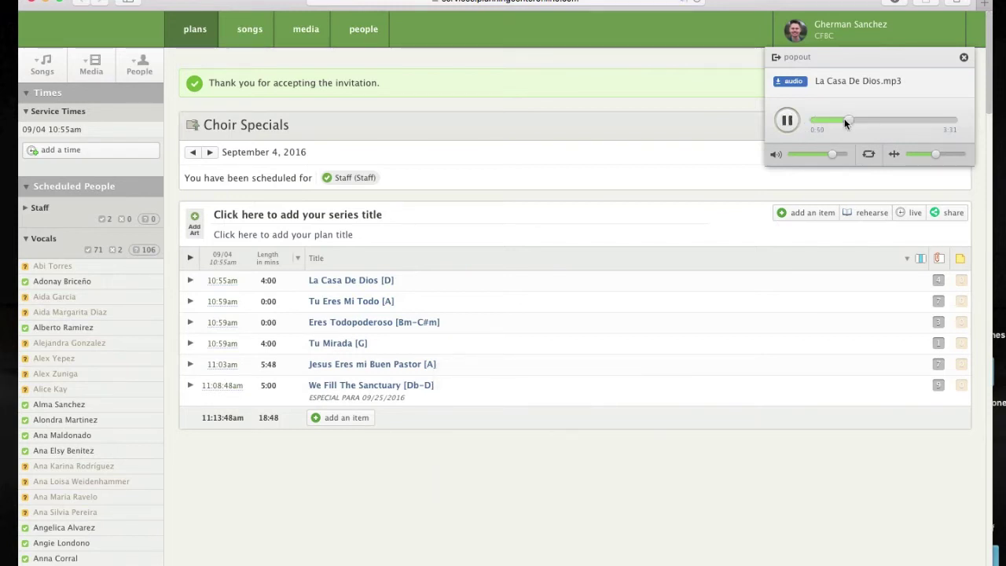
{"action": "left_click", "coordinate": [788, 122]}
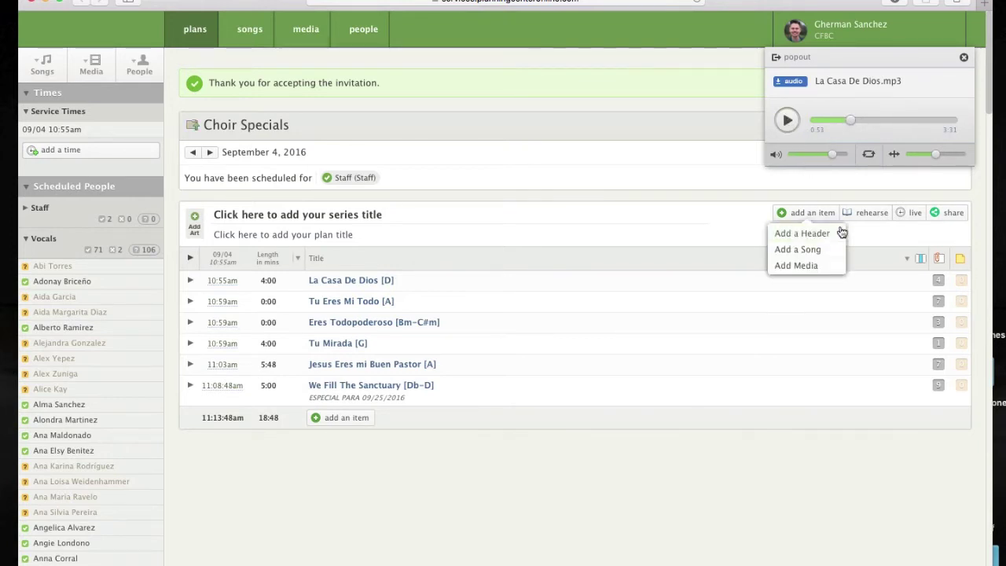
Play the Tu eres mi todo (A) ALTOS.mp3 key attachment, raise the player volume to maximum, and pause it
{"action": "mouse_move", "coordinate": [937, 280]}
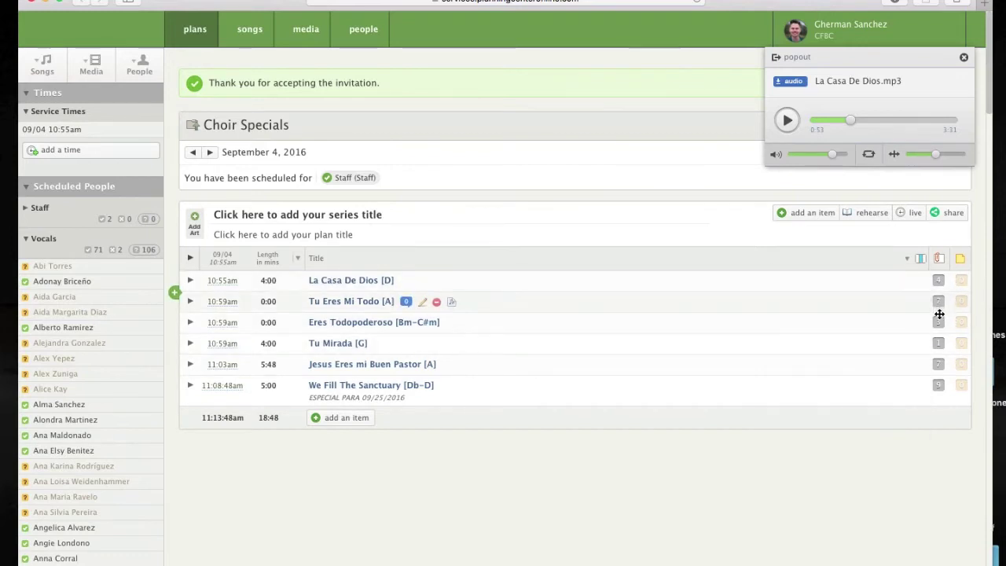
{"action": "mouse_move", "coordinate": [945, 386]}
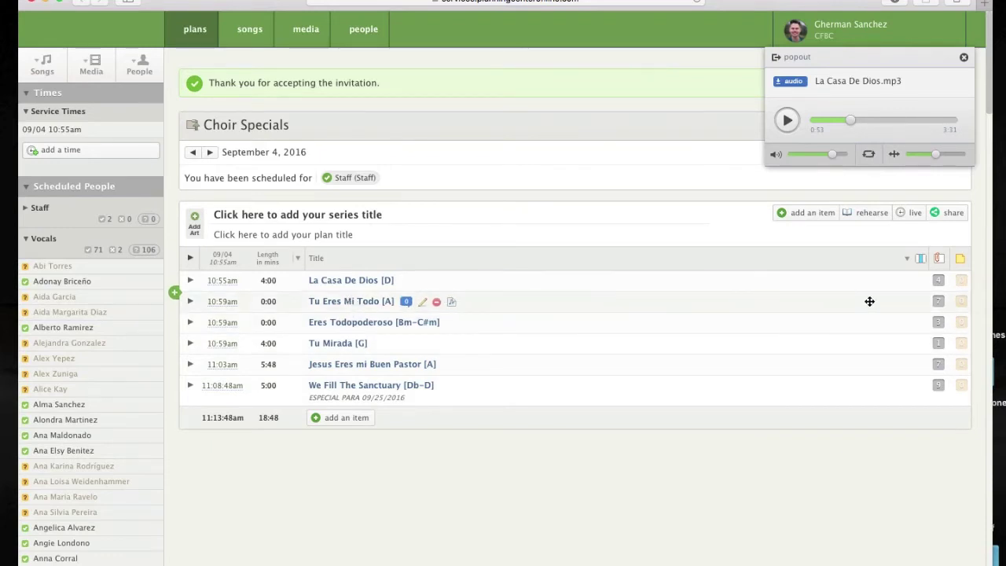
{"action": "mouse_move", "coordinate": [935, 303]}
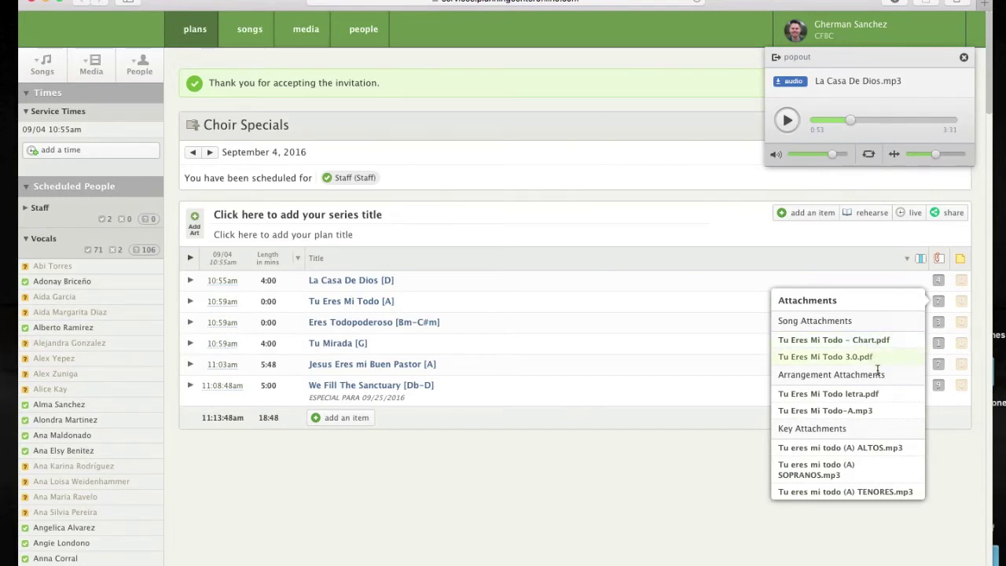
{"action": "mouse_move", "coordinate": [883, 453]}
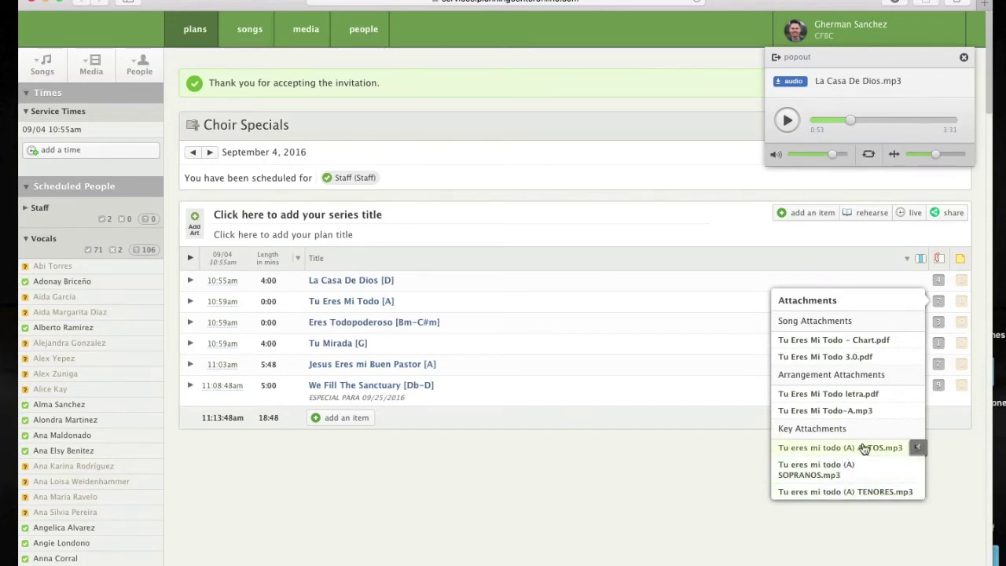
{"action": "left_click", "coordinate": [916, 450]}
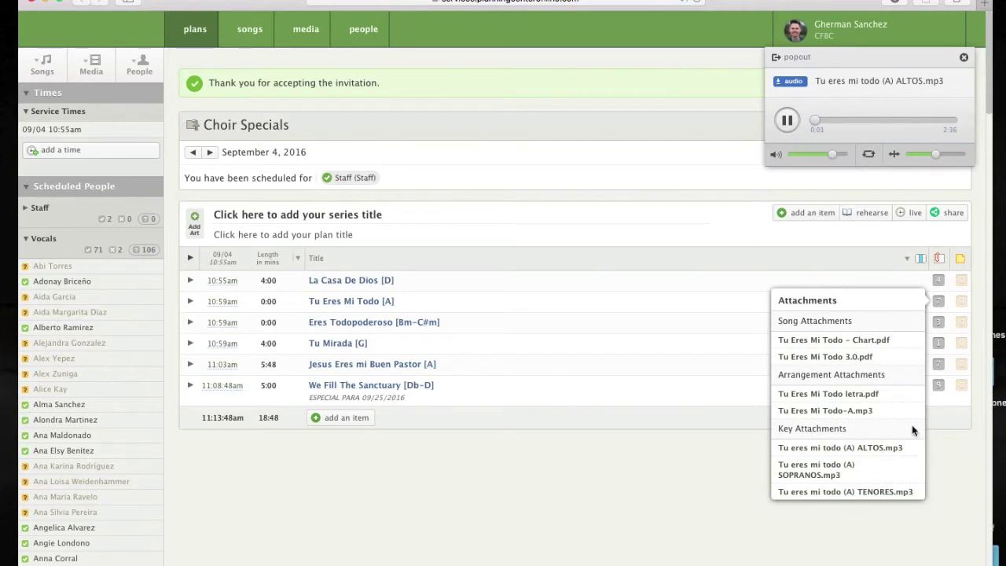
{"action": "left_click_drag", "start_coordinate": [832, 155], "coordinate": [846, 157]}
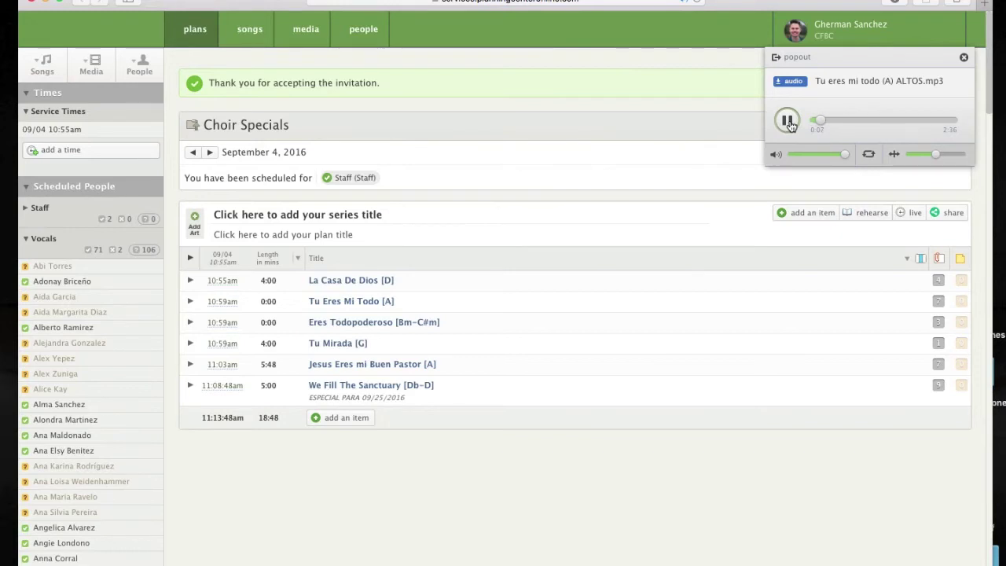
{"action": "left_click", "coordinate": [789, 120]}
{"action": "left_click", "coordinate": [937, 301]}
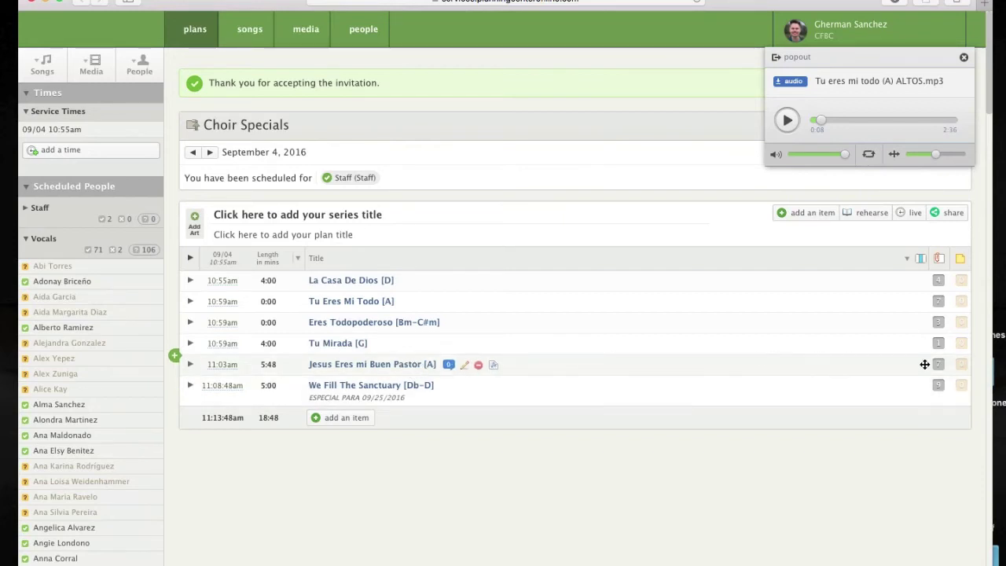
Play Jesús eres mi buen pastor (VOCES).mp3 with the system volume at maximum, skip ahead to about 2:45, and pause it
{"action": "mouse_move", "coordinate": [937, 367]}
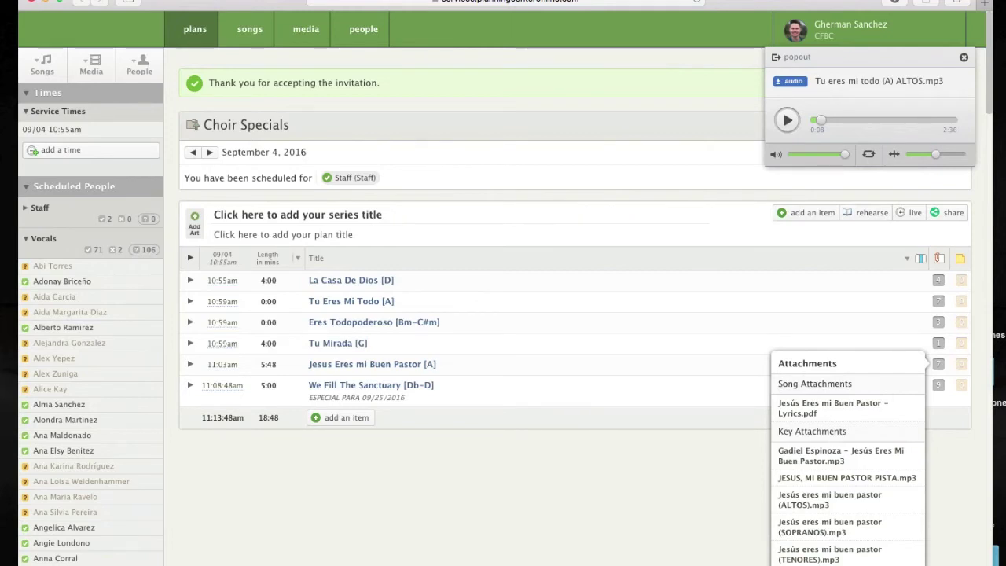
{"action": "left_click", "coordinate": [849, 563]}
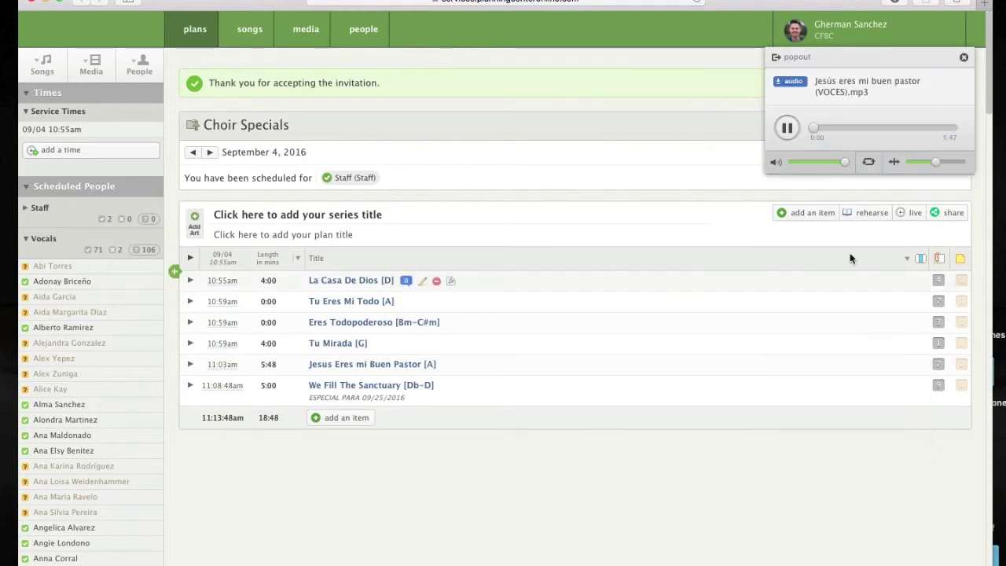
{"action": "key", "text": "XF86AudioRaiseVolume"}
{"action": "key", "text": "XF86AudioRaiseVolume"}
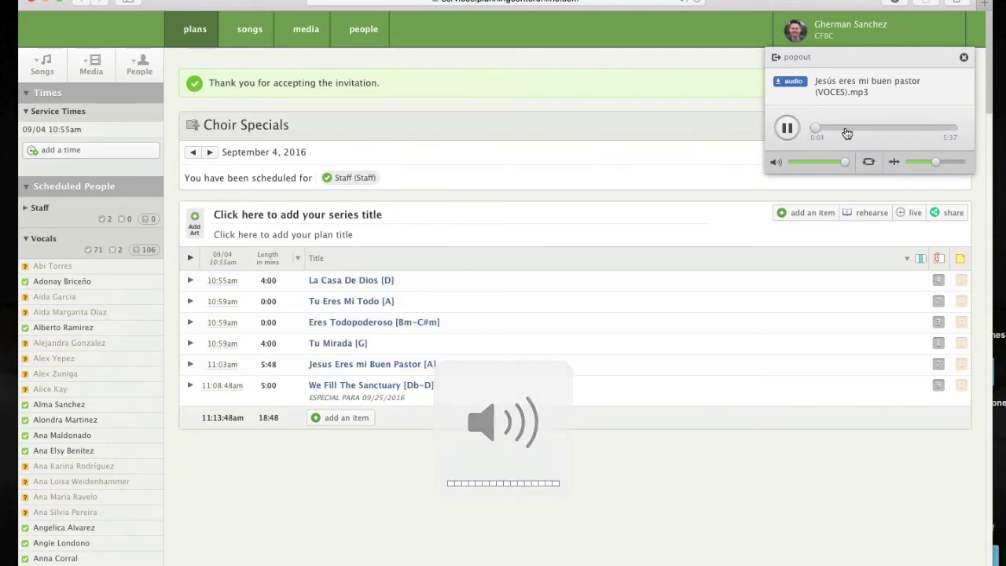
{"action": "left_click", "coordinate": [855, 126]}
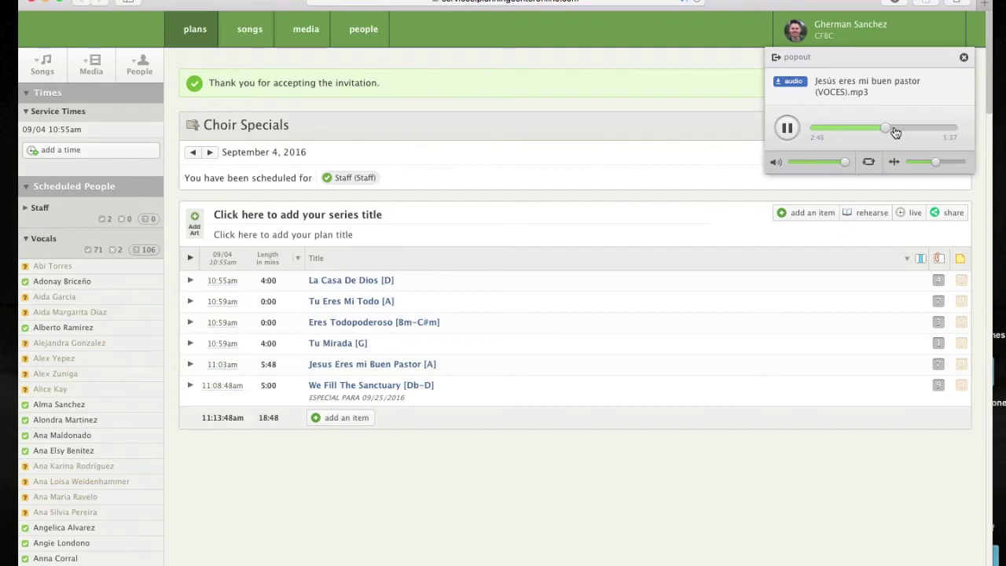
{"action": "left_click", "coordinate": [786, 129]}
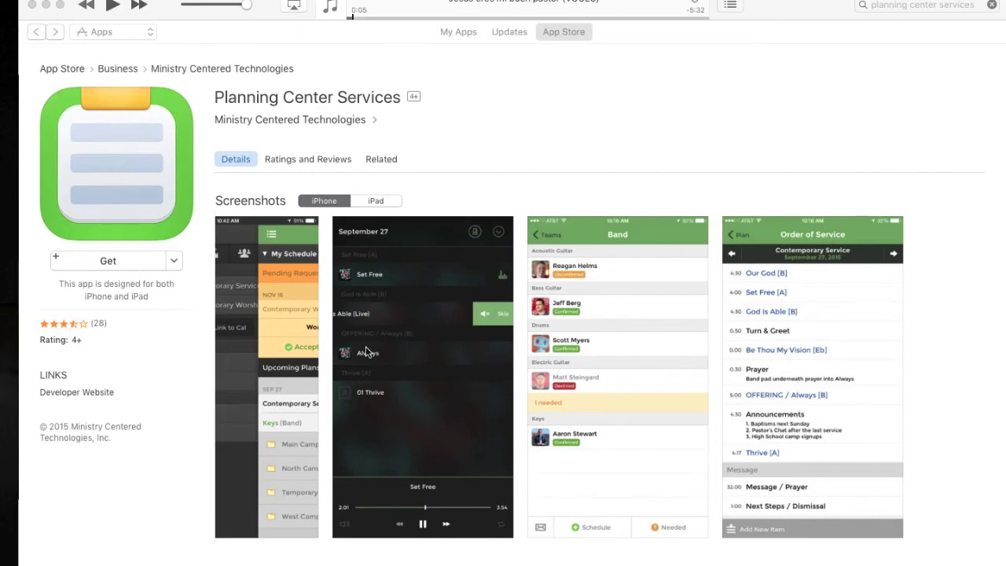
Switch to iTunes and examine the Planning Center Services app page, including its description and iPhone screenshots
{"action": "scroll", "coordinate": [367, 352], "scroll_direction": "down", "scroll_amount": 3}
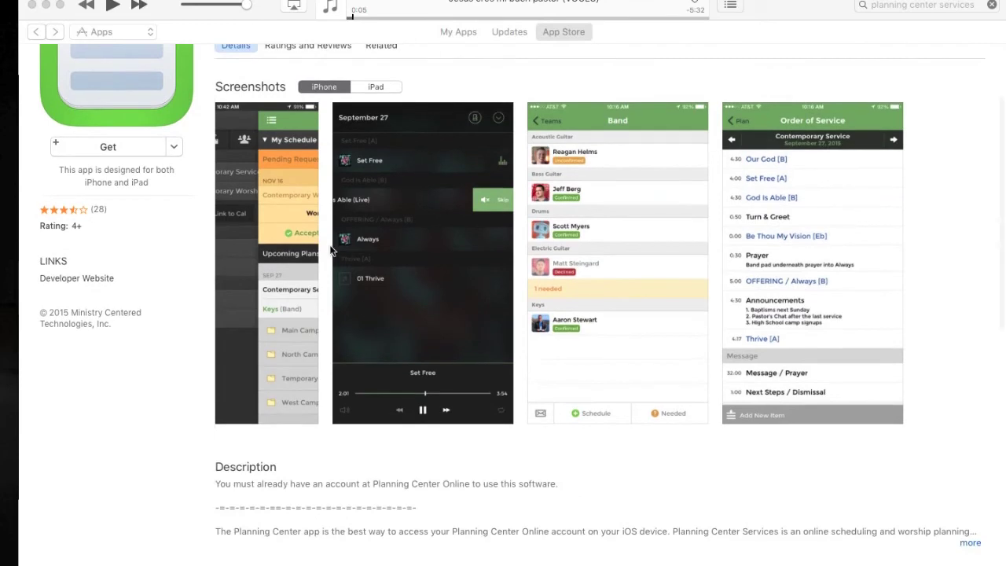
{"action": "scroll", "coordinate": [298, 233], "scroll_direction": "up", "scroll_amount": 2}
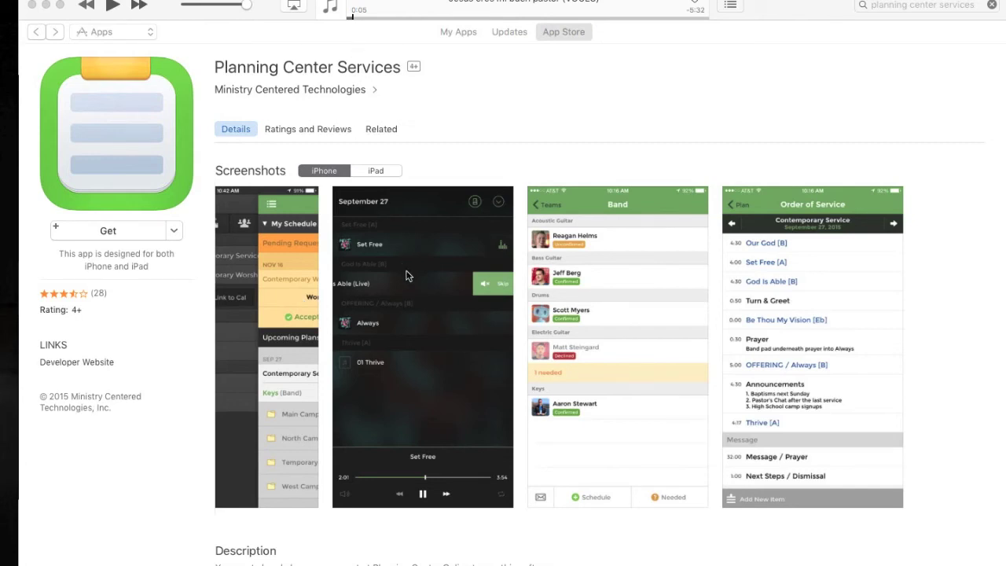
{"action": "scroll", "coordinate": [282, 287], "scroll_direction": "left", "scroll_amount": 1}
{"action": "left_click", "coordinate": [287, 293]}
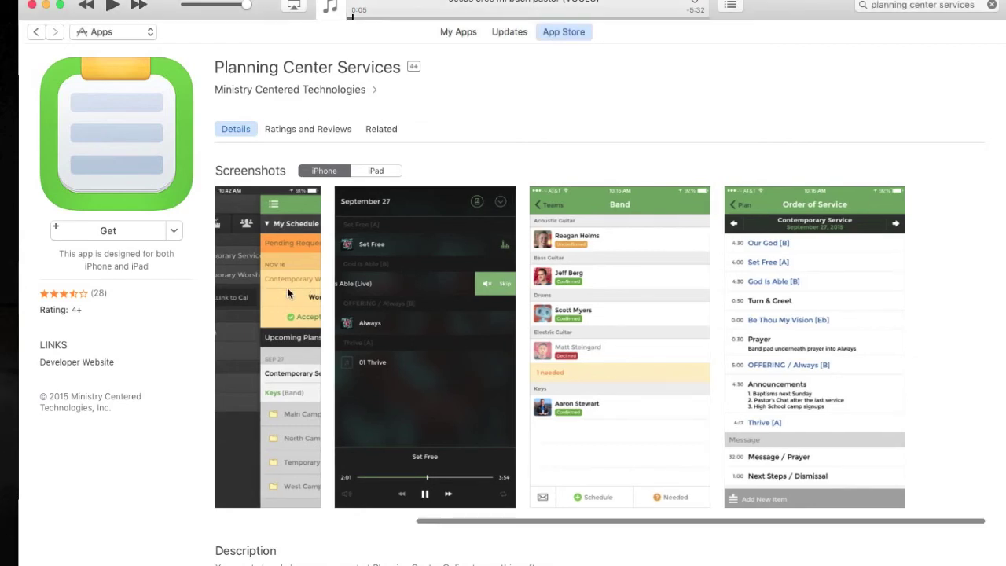